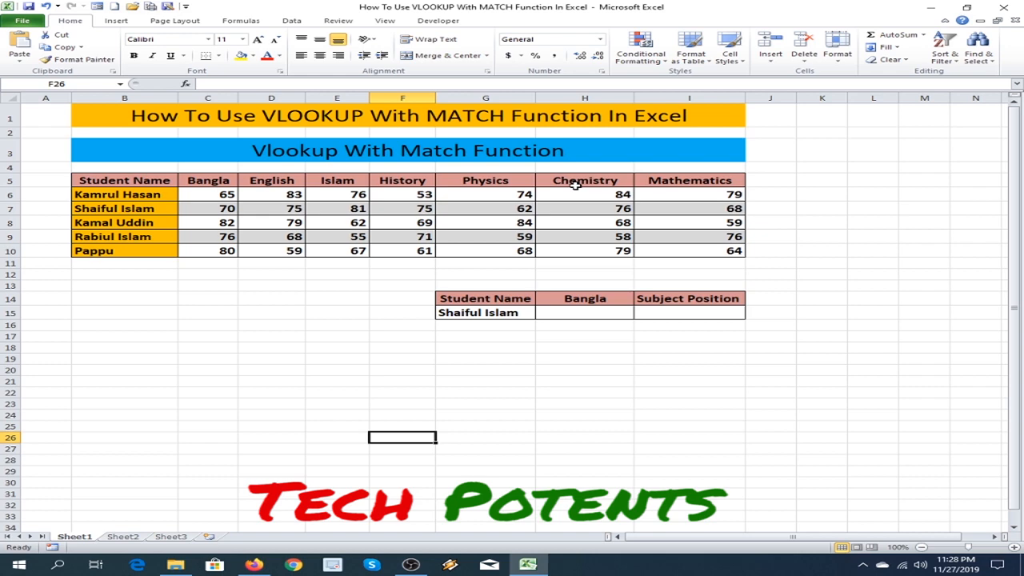
pyautogui.moveTo(119, 112); pyautogui.dragTo(700, 311)
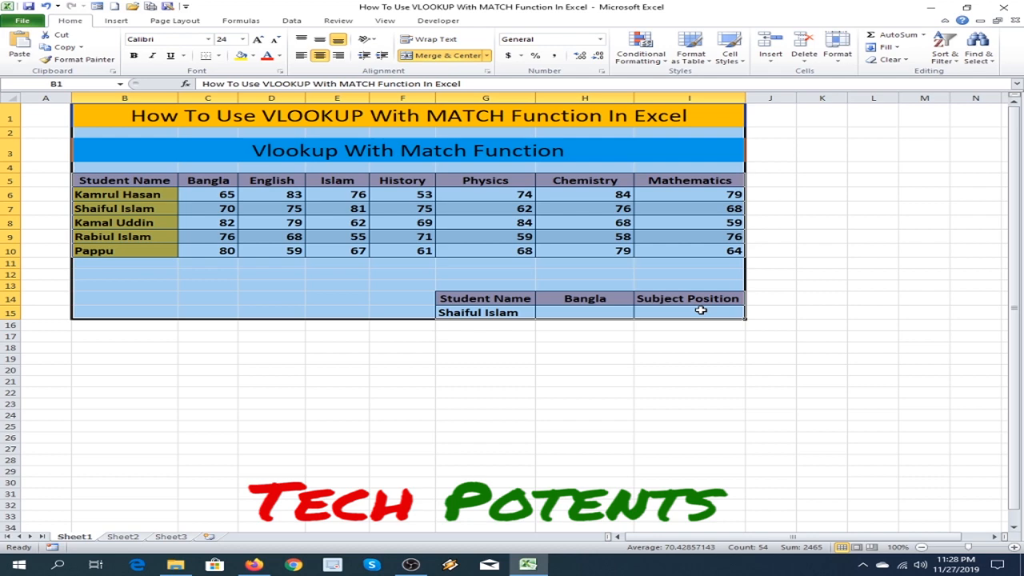
pyautogui.click(621, 360)
pyautogui.click(170, 265)
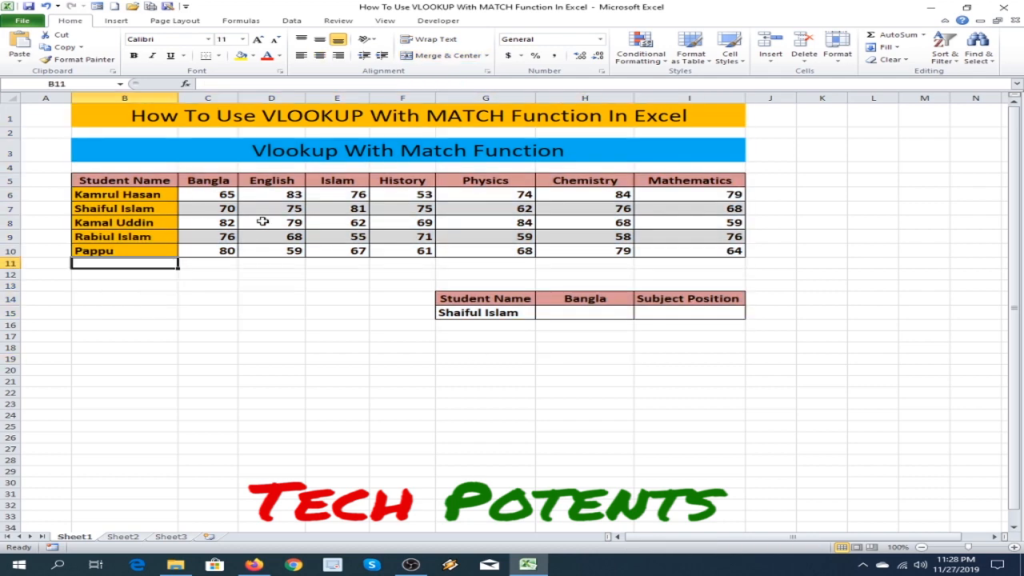
pyautogui.moveTo(120, 181); pyautogui.dragTo(116, 236)
pyautogui.moveTo(206, 183); pyautogui.dragTo(686, 180)
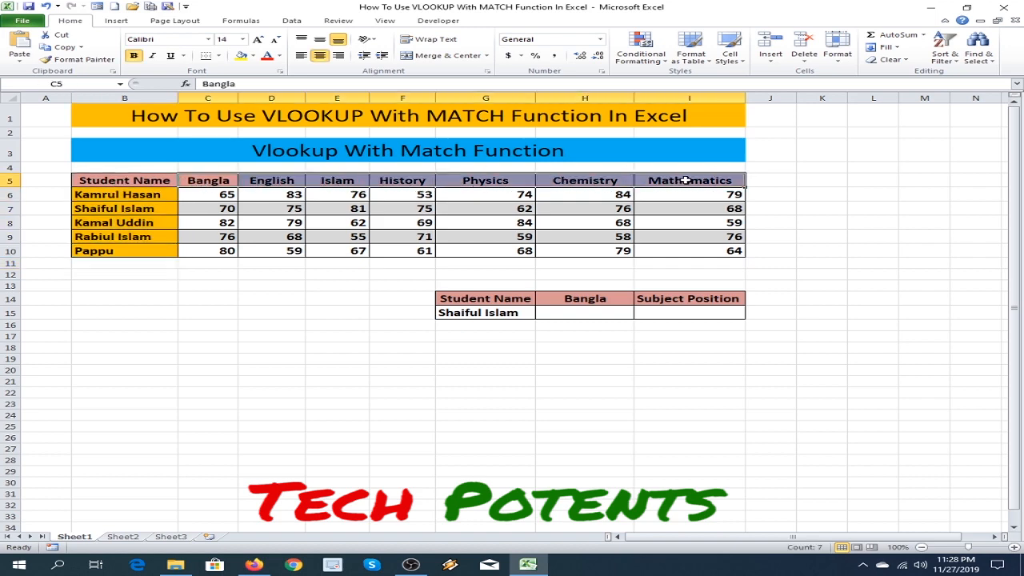
pyautogui.click(241, 235)
# Begin a VLOOKUP formula in H15 with G15 as the lookup value and the absolute range $B$5:$I$10 as the table array.
pyautogui.click(573, 314)
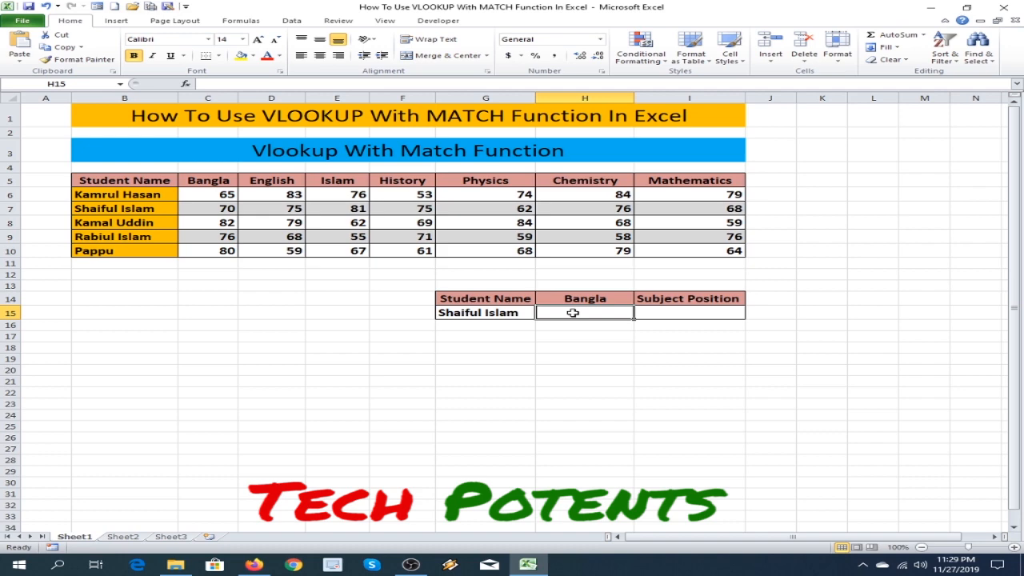
pyautogui.write('=')
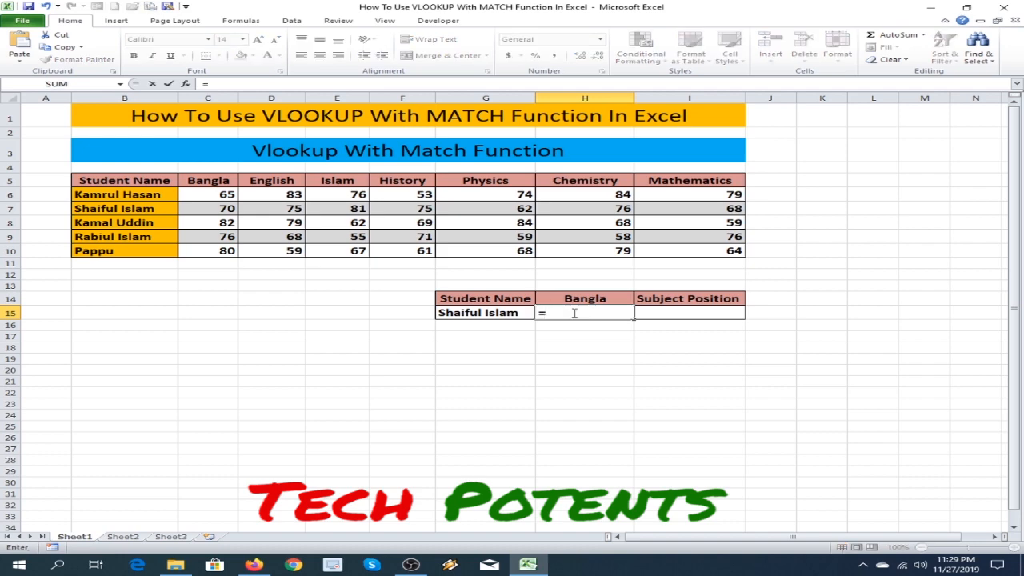
pyautogui.write('vlo')
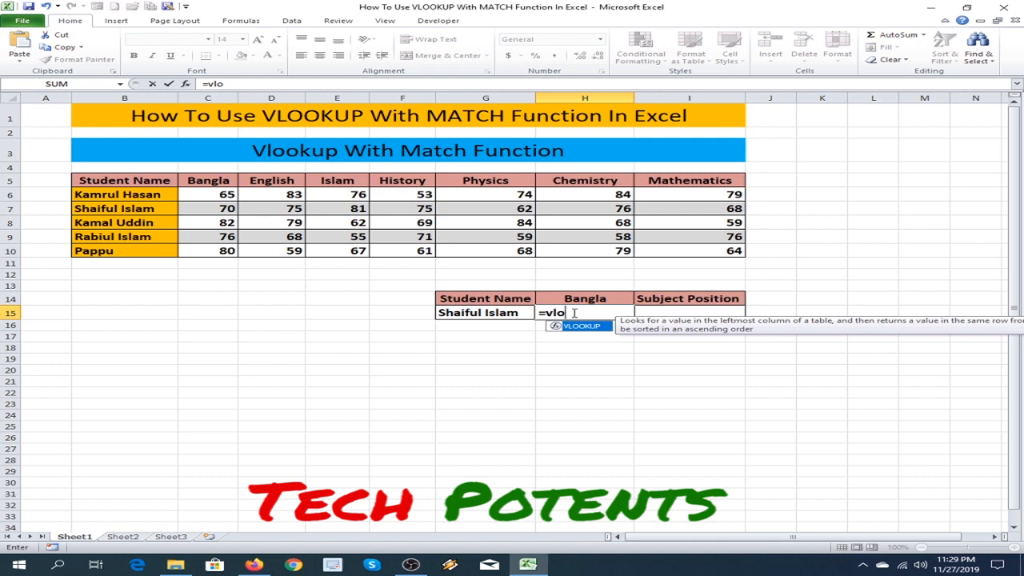
pyautogui.press('Tab')
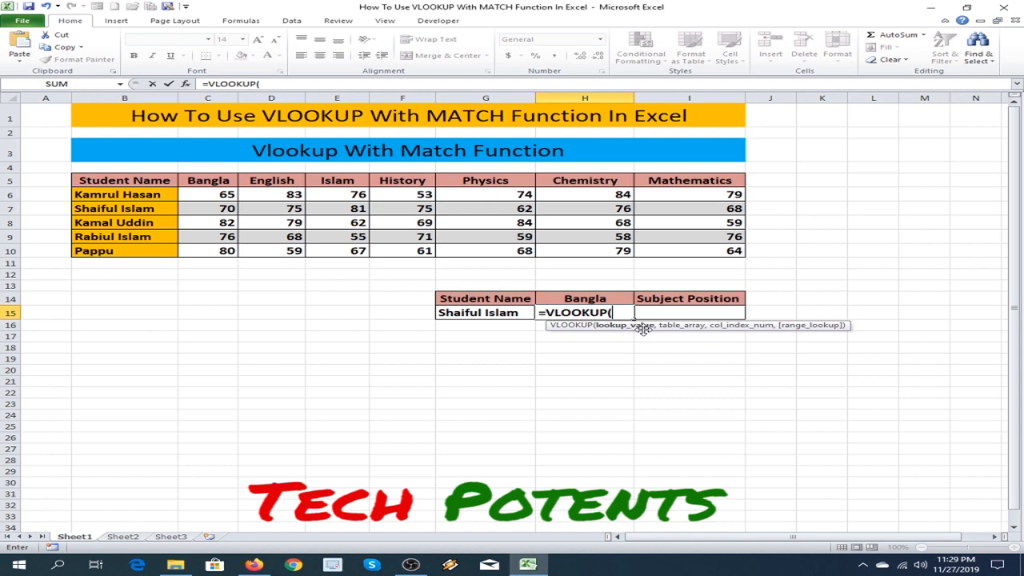
pyautogui.click(474, 313)
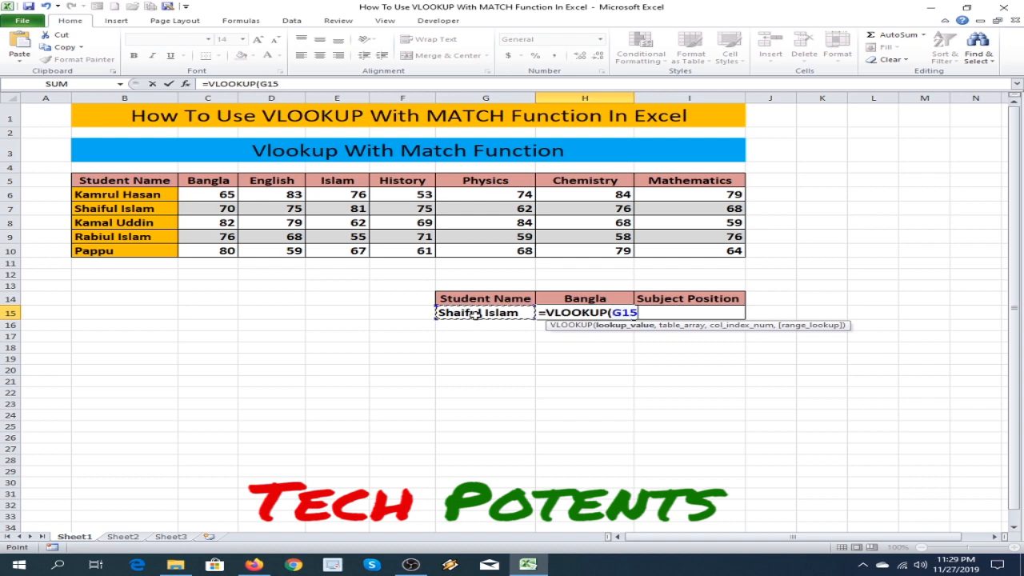
pyautogui.write(',')
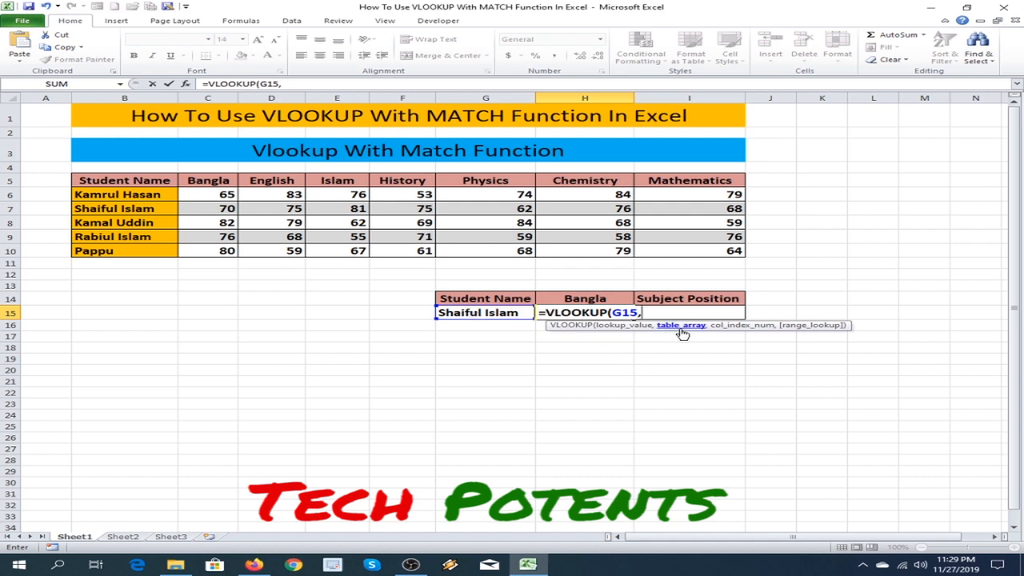
pyautogui.moveTo(86, 181); pyautogui.dragTo(721, 250)
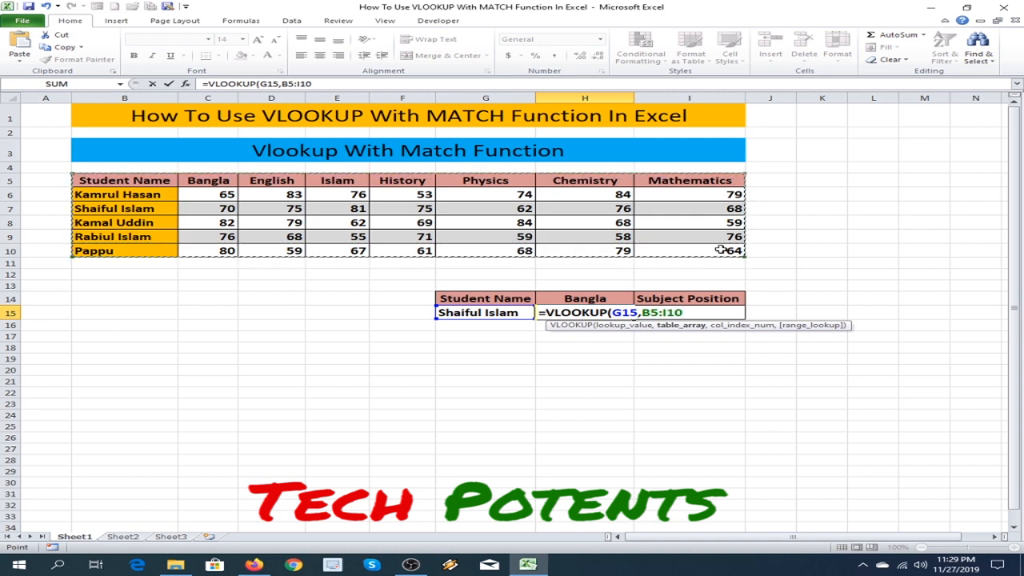
pyautogui.press('F4')
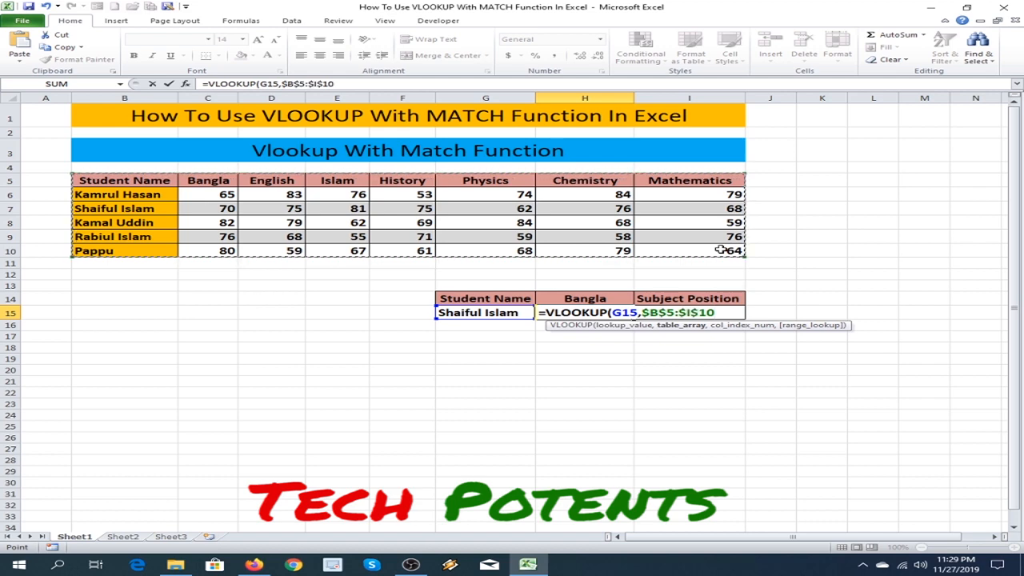
pyautogui.write(',')
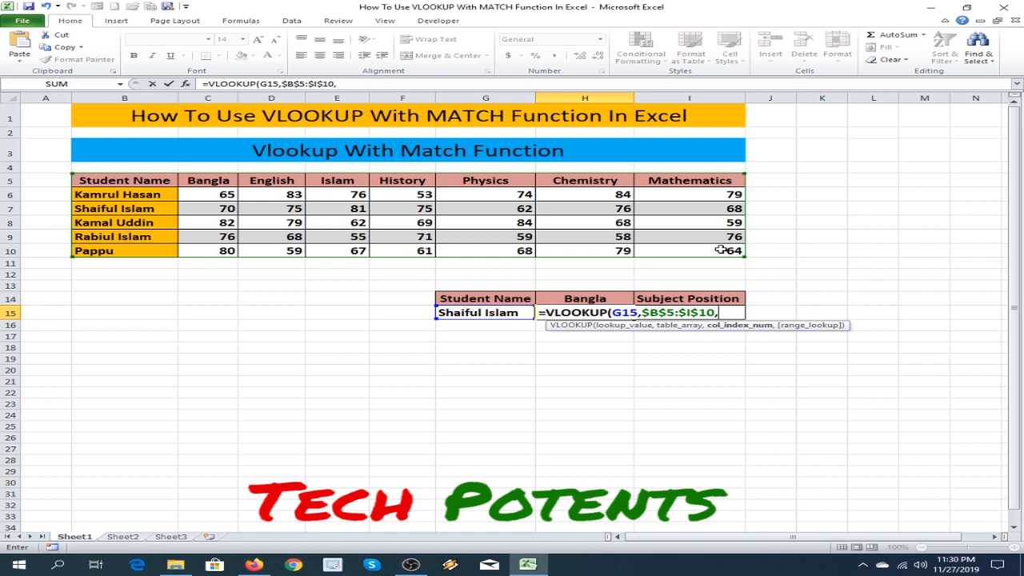
# Complete the VLOOKUP in H15 with MATCH(H14,$B$5:$I$5,0) as the column index and 0 as the range lookup.
pyautogui.write('mat')
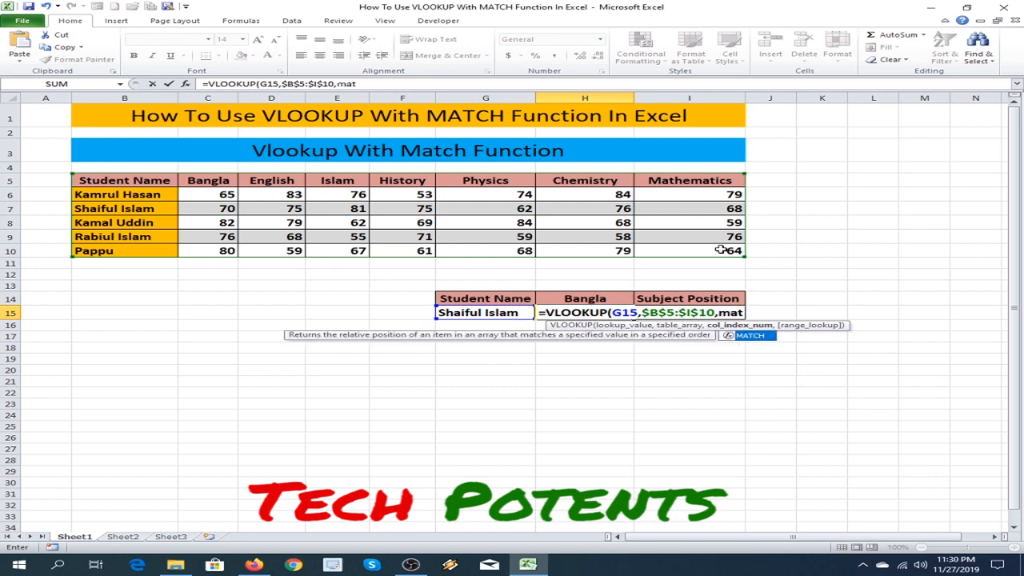
pyautogui.press('Tab')
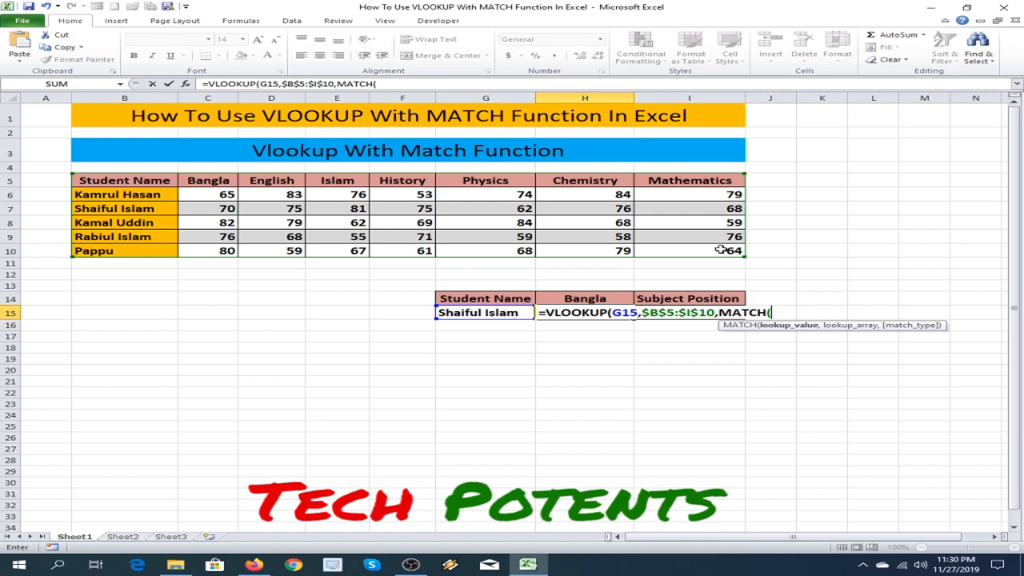
pyautogui.click(585, 299)
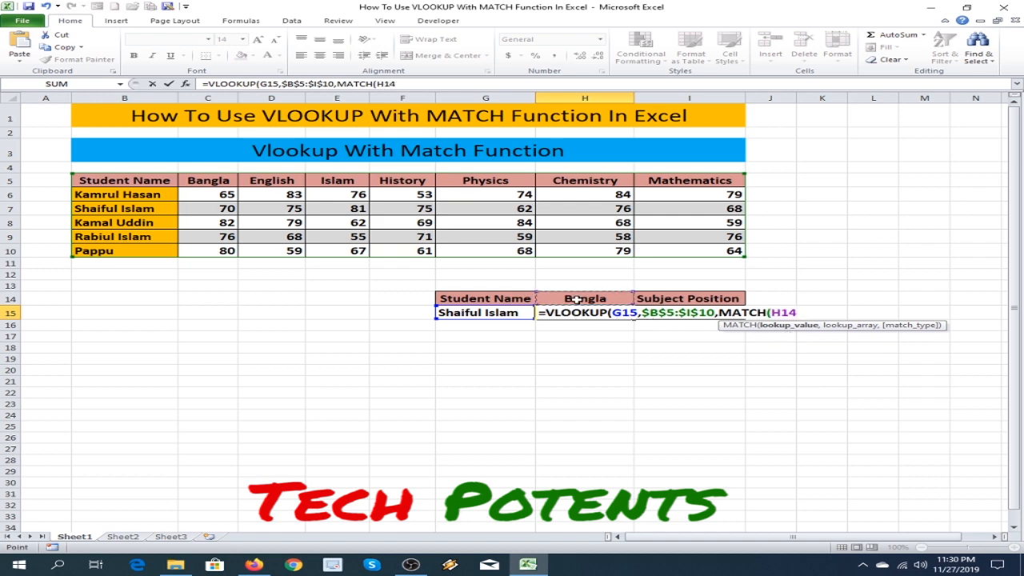
pyautogui.write(',')
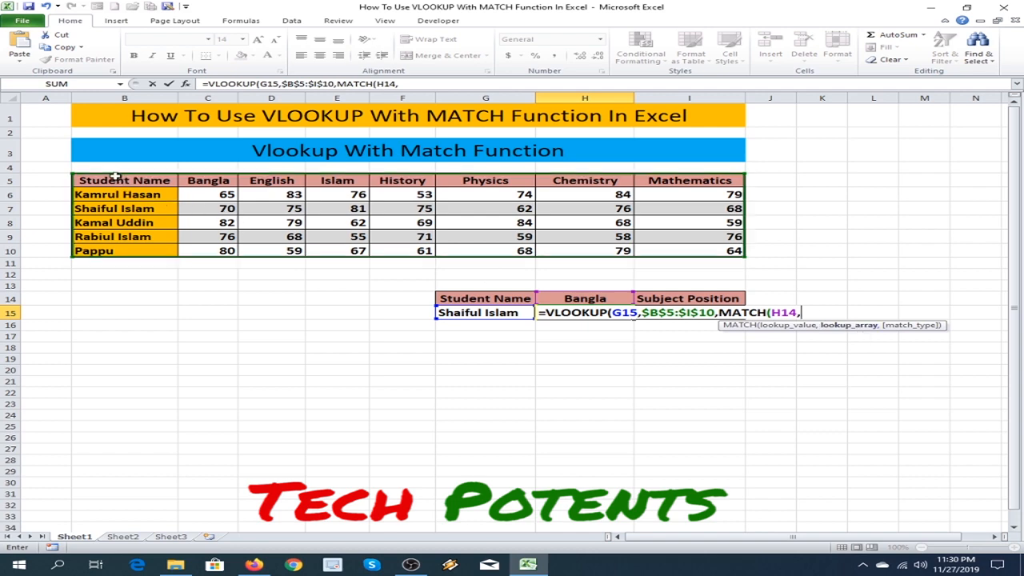
pyautogui.moveTo(114, 183); pyautogui.dragTo(694, 182)
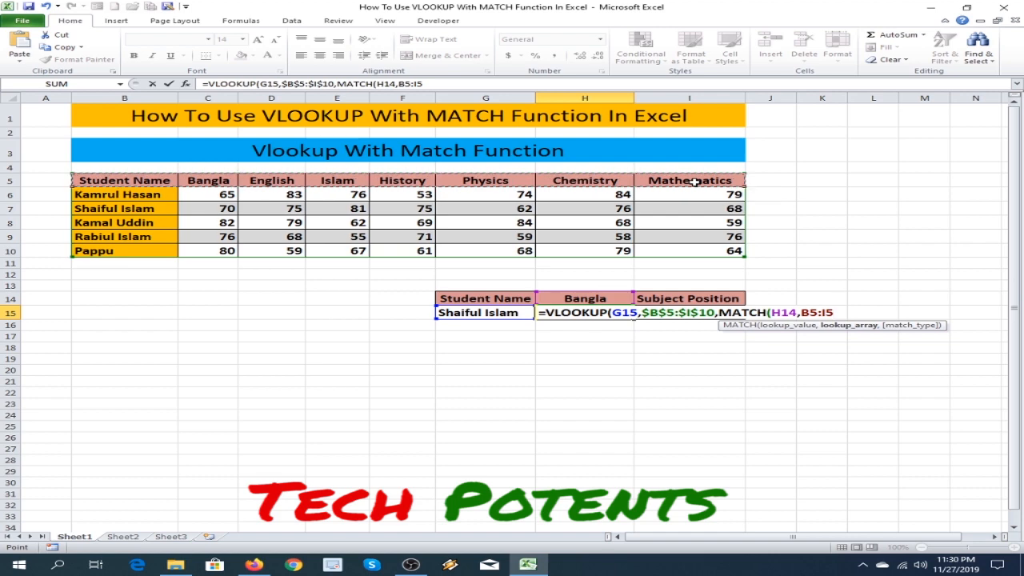
pyautogui.press('F4')
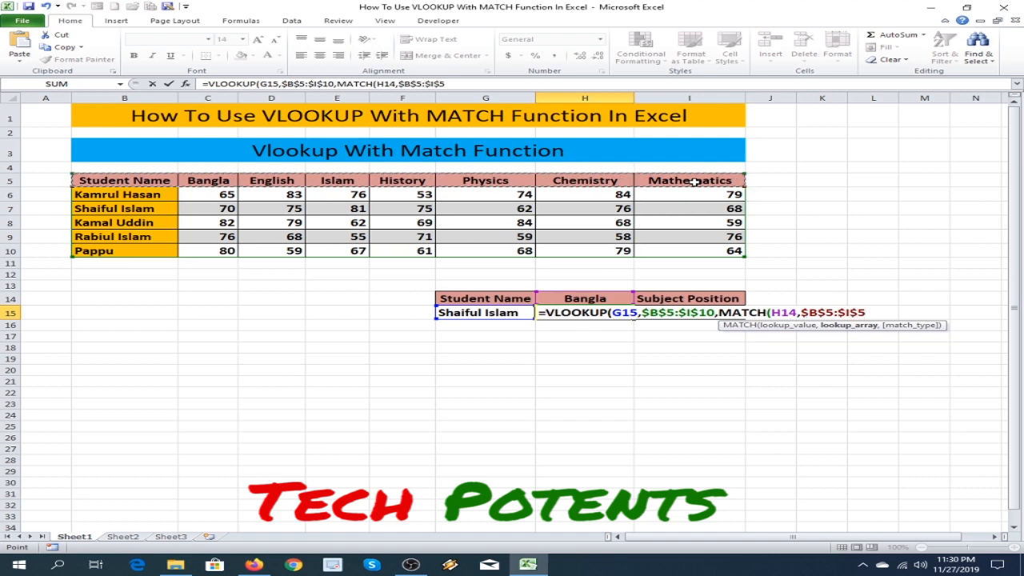
pyautogui.write(',')
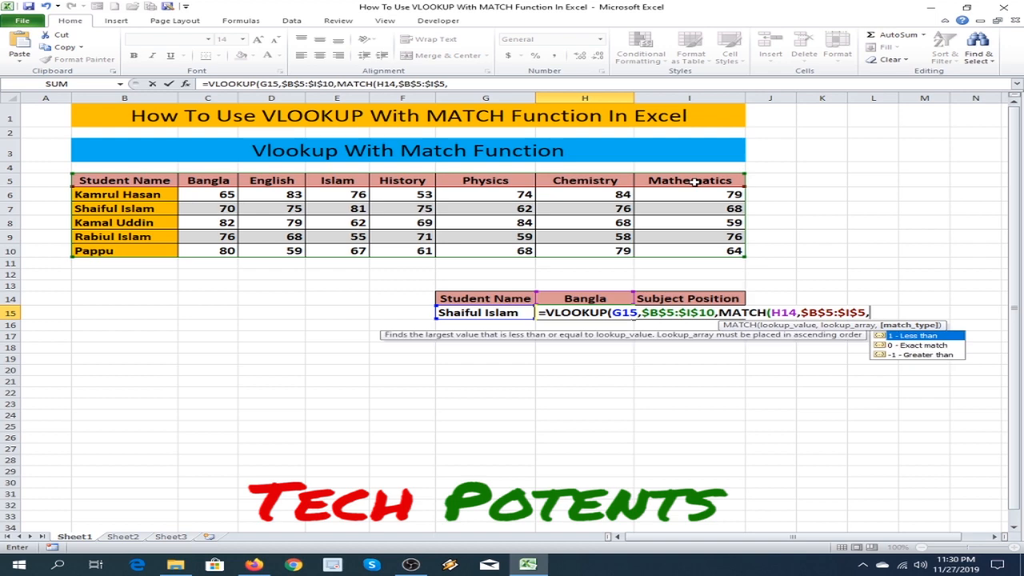
pyautogui.write('0)')
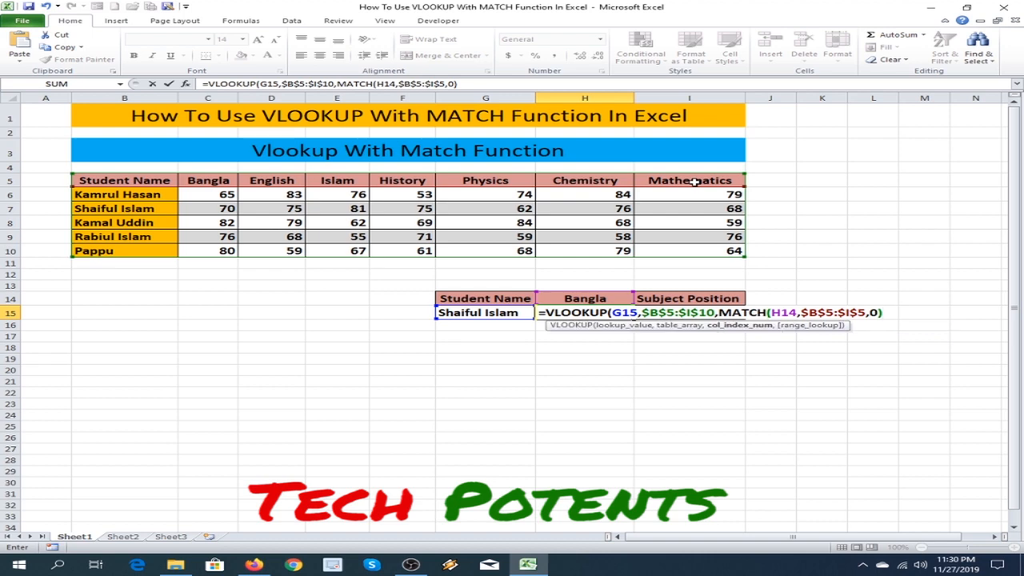
pyautogui.write(',')
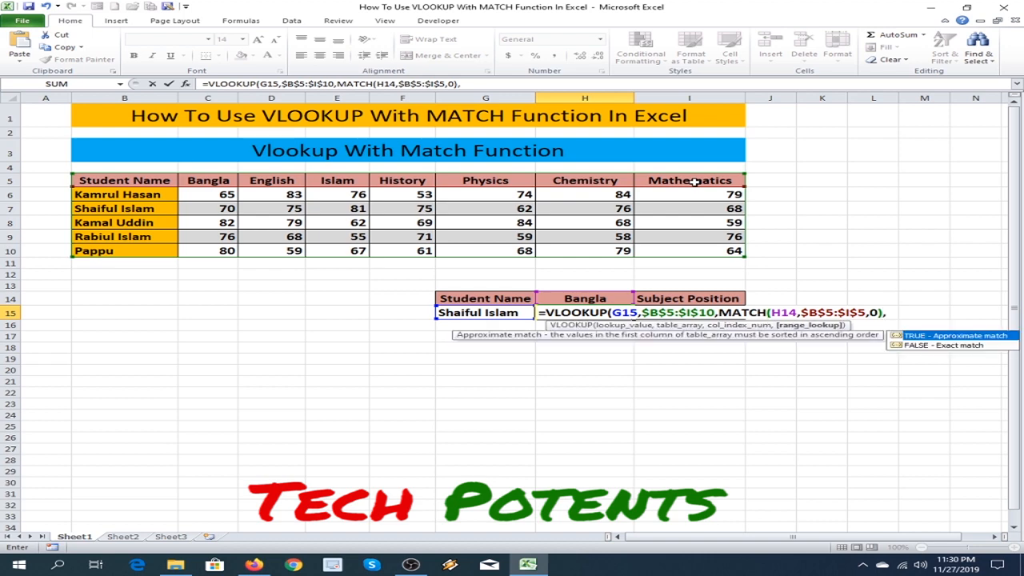
pyautogui.write('0)')
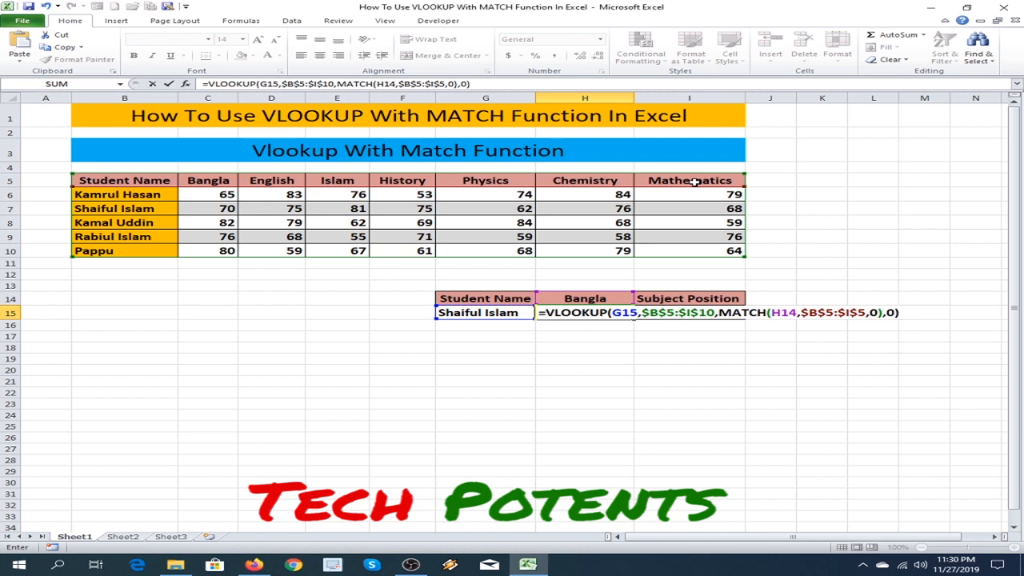
pyautogui.press('Return')
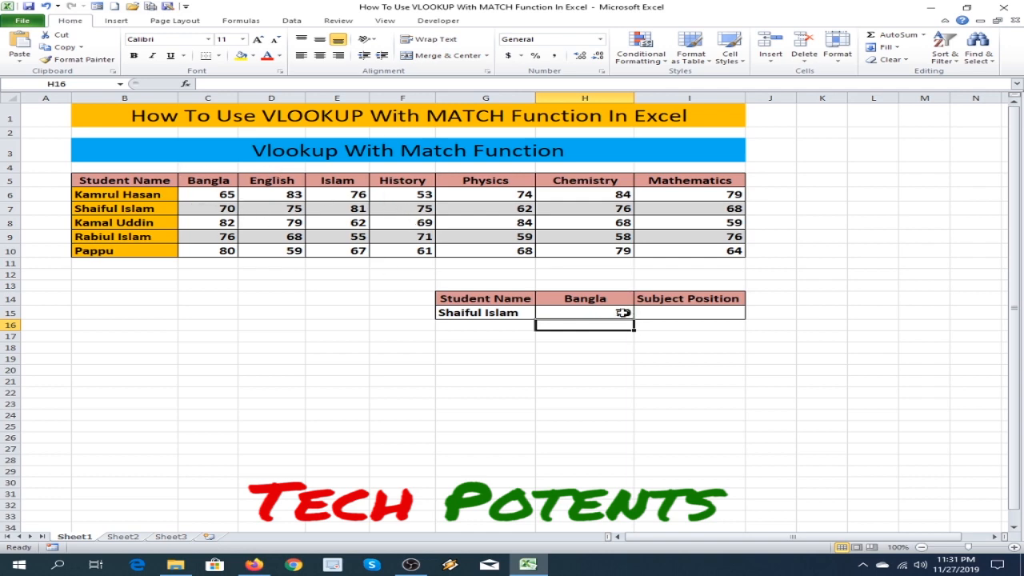
pyautogui.click(623, 314)
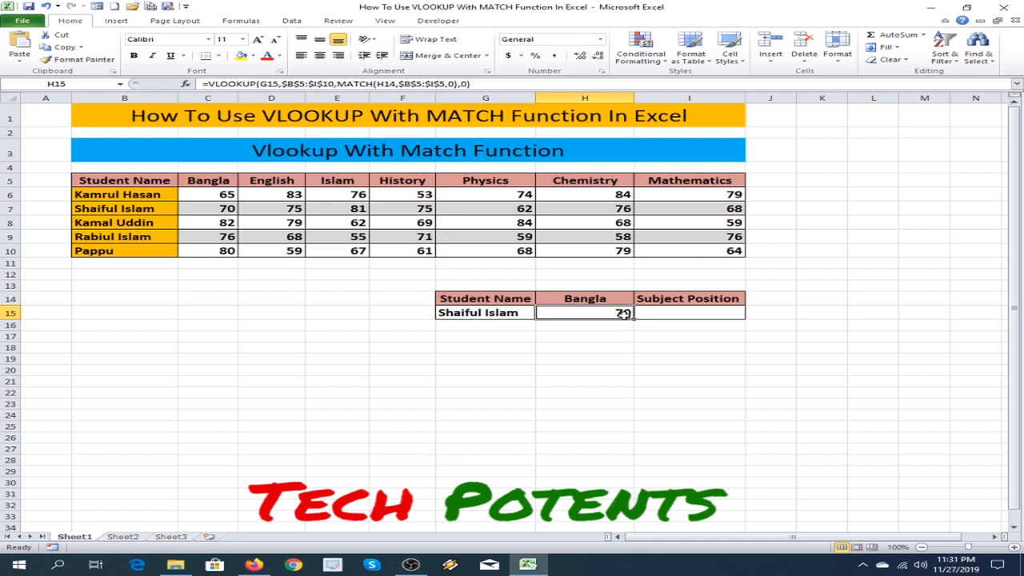
# Enter =VLOOKUP(H14,$B$5:$I$5,0) in I15 to try to find the subject's position in the header row.
pyautogui.click(688, 312)
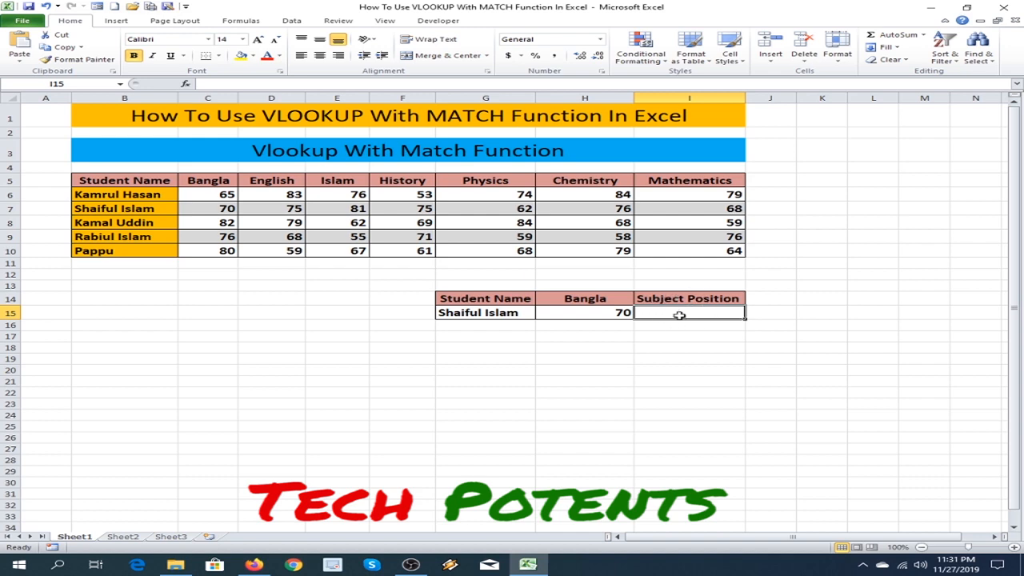
pyautogui.write('=')
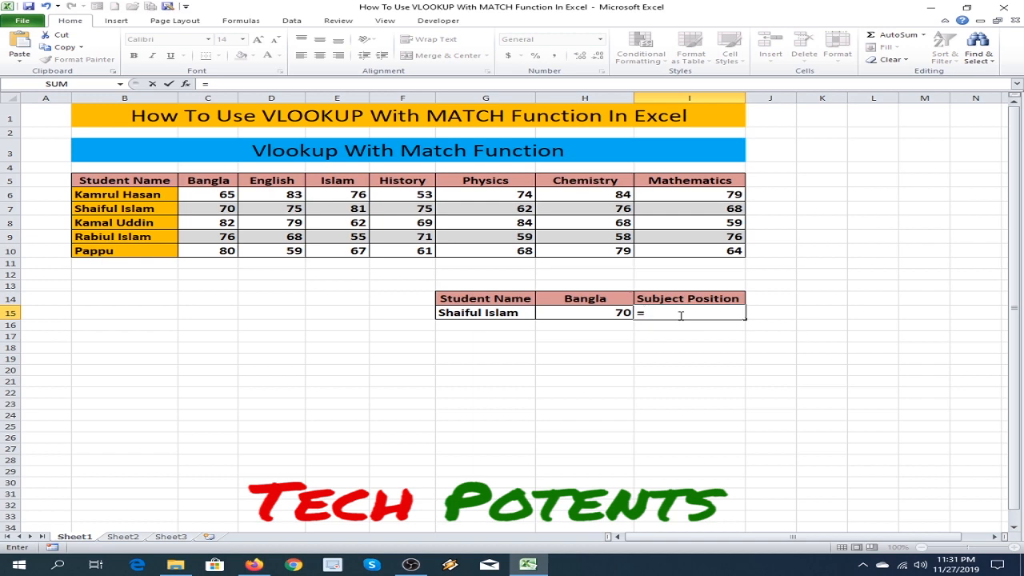
pyautogui.write('vl')
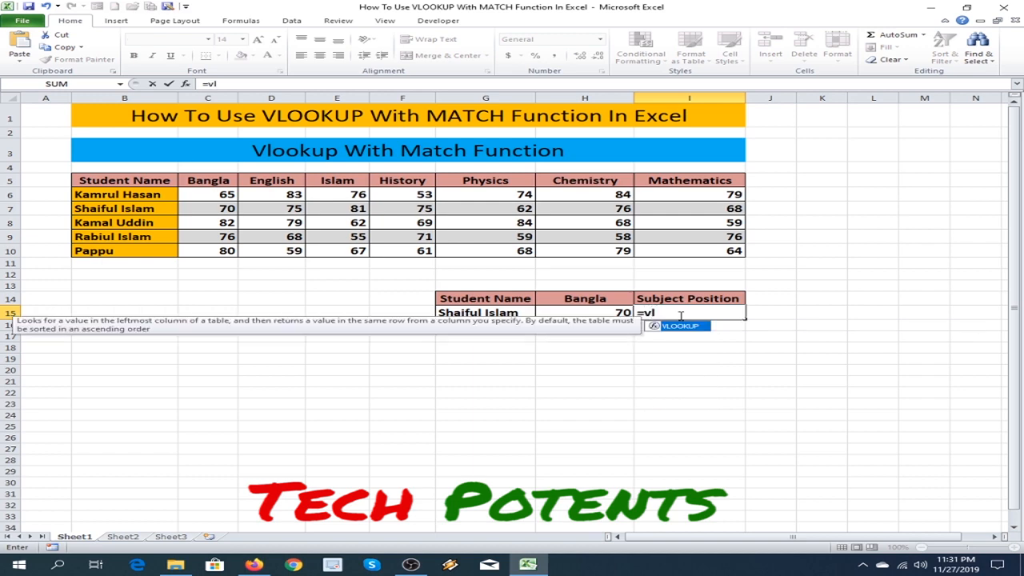
pyautogui.press('Tab')
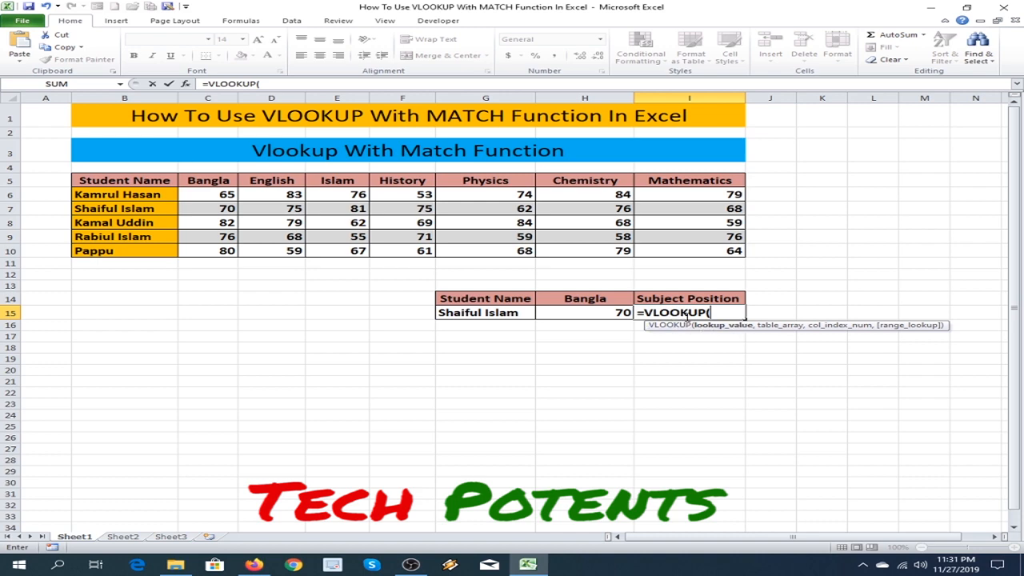
pyautogui.click(588, 298)
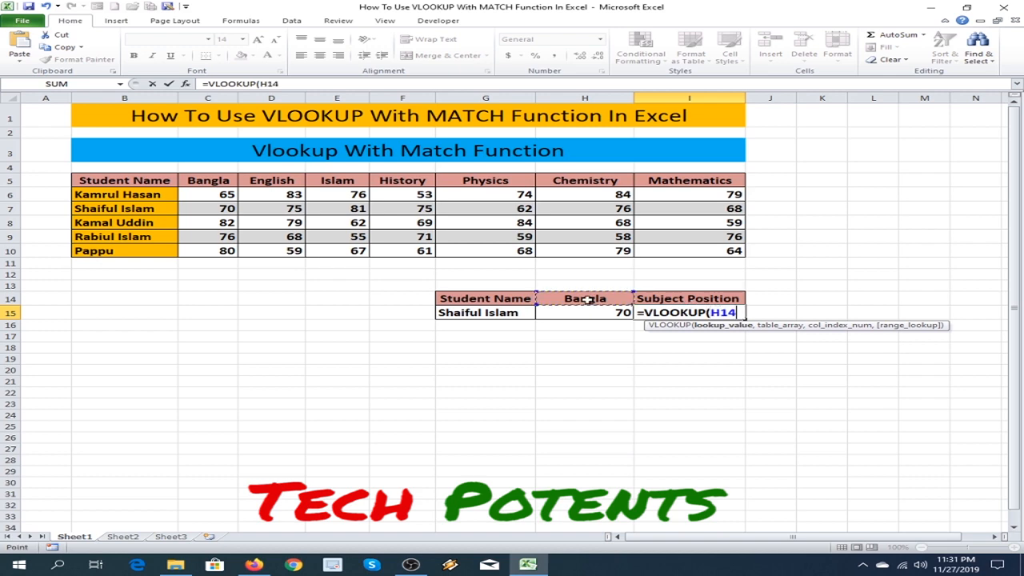
pyautogui.write(',')
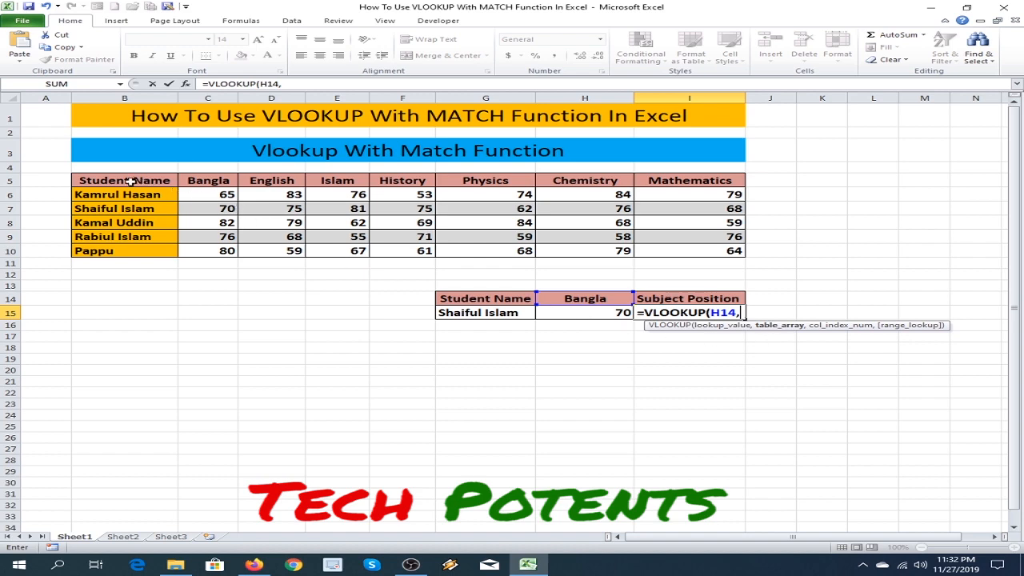
pyautogui.moveTo(129, 181); pyautogui.dragTo(694, 183)
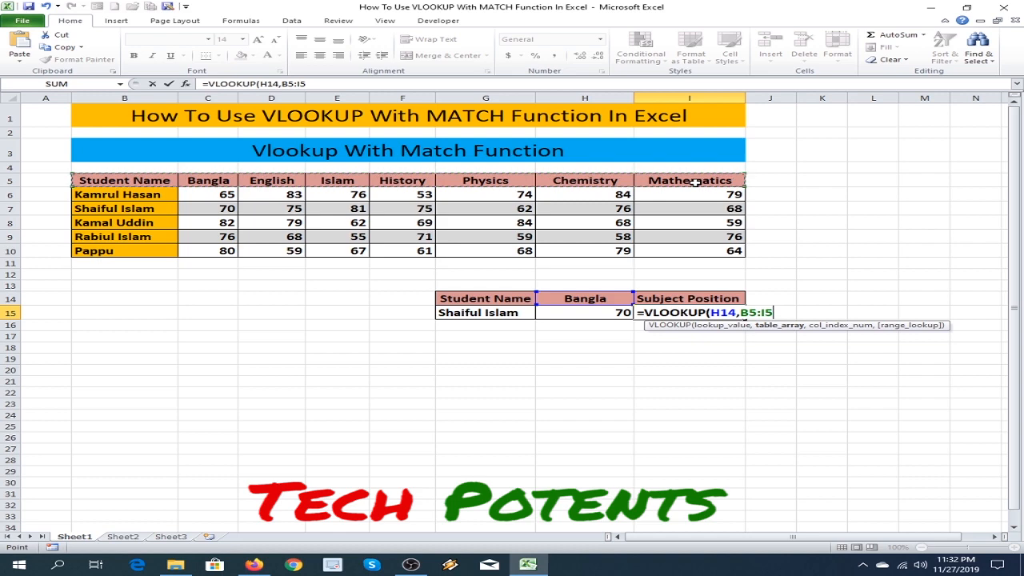
pyautogui.press('F4')
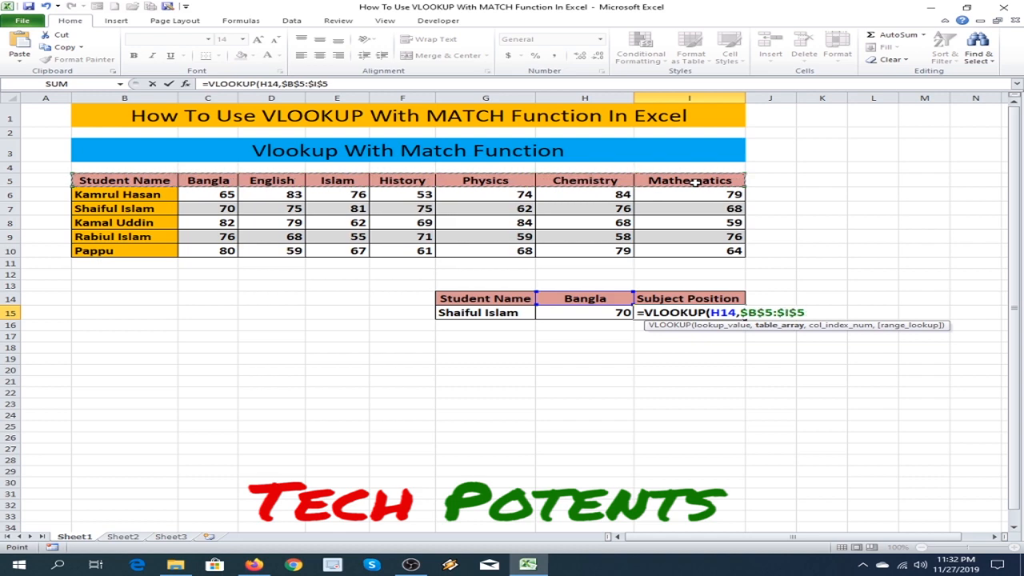
pyautogui.write(',')
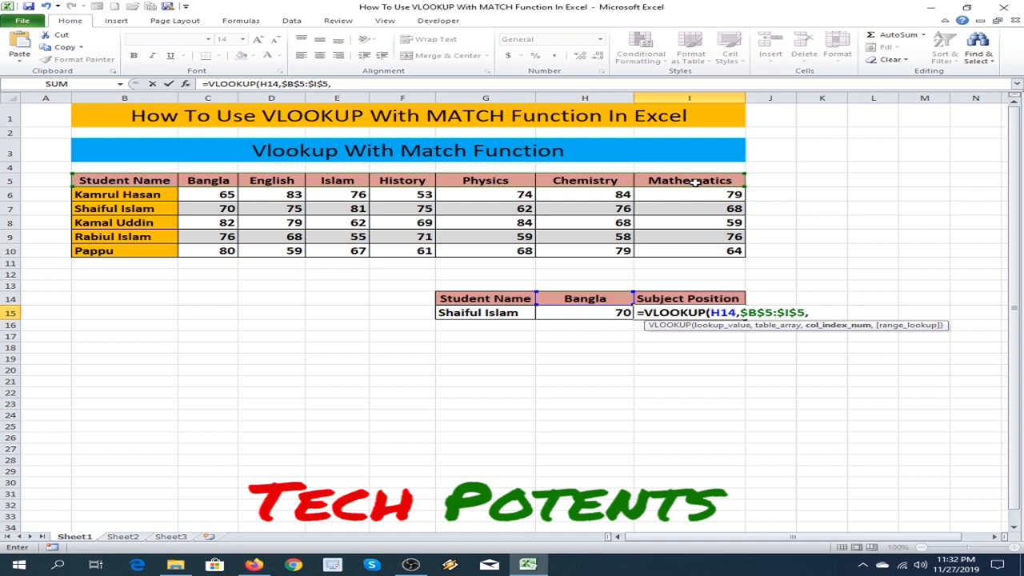
pyautogui.write('0)')
pyautogui.press('Return')
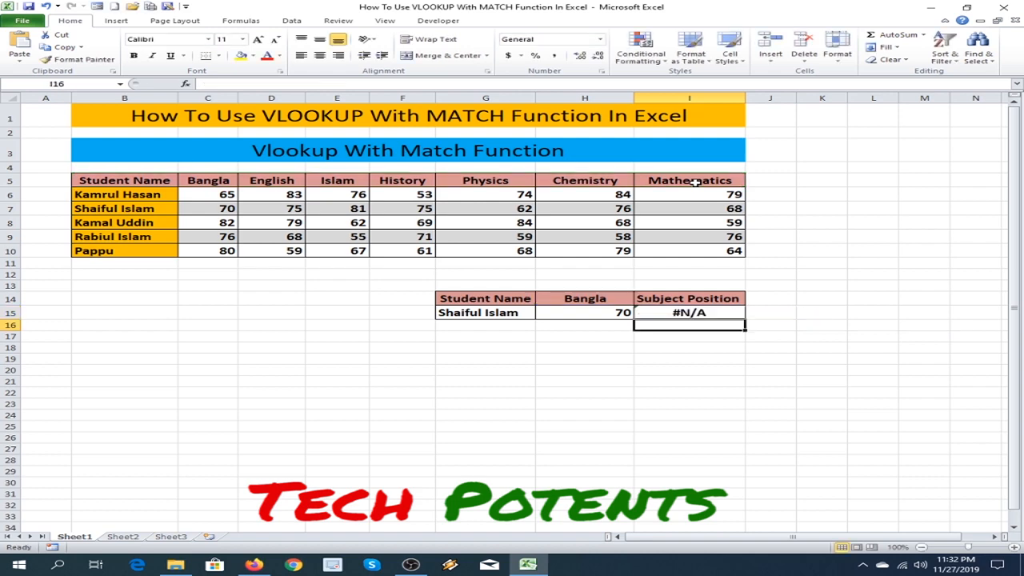
pyautogui.press('Up')
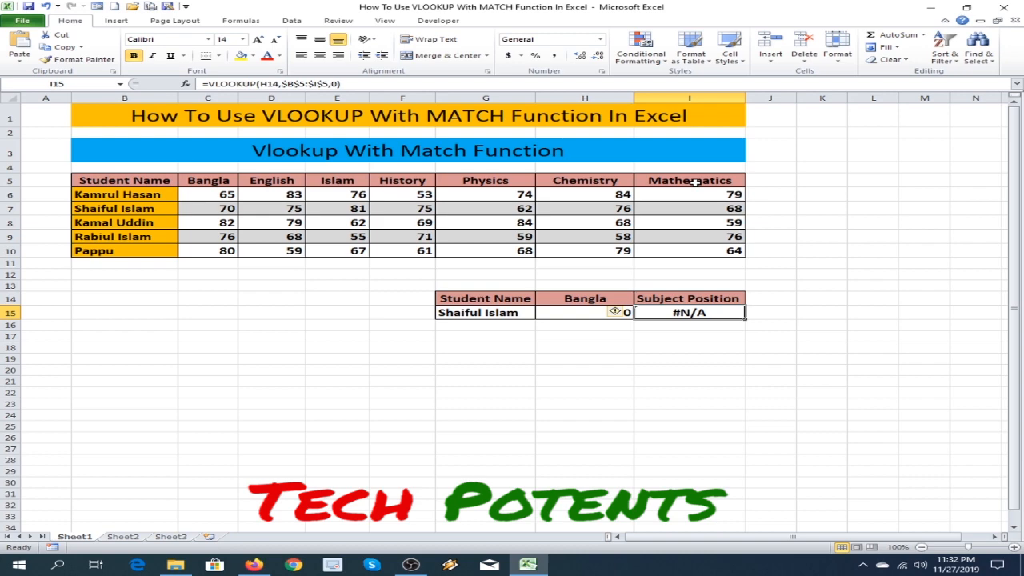
# Replace VLOOKUP with MATCH in the I15 formula so it reads =MATCH(H14,$B$5:$I$5,0).
pyautogui.doubleClick(701, 319)
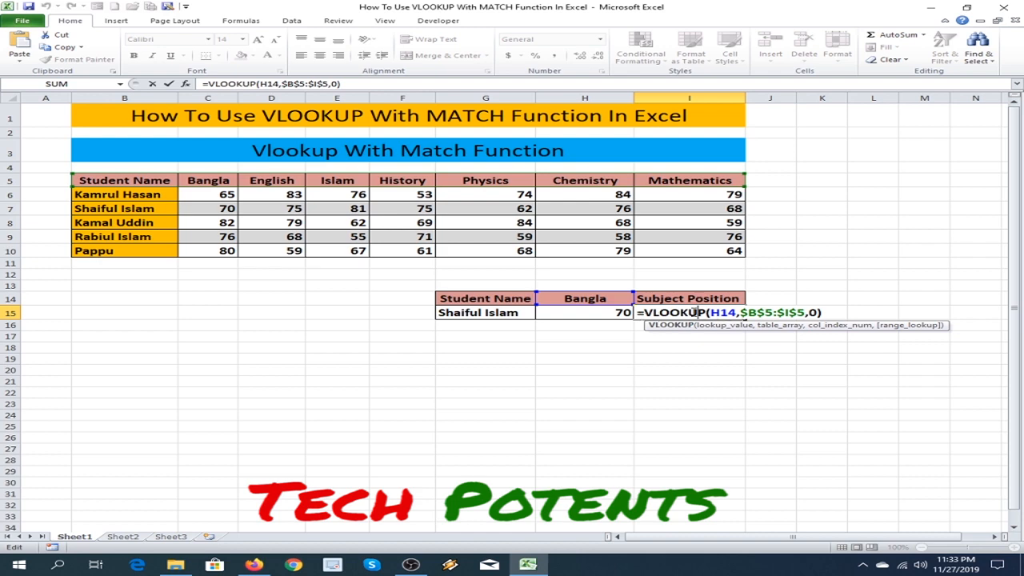
pyautogui.moveTo(646, 313); pyautogui.dragTo(705, 312)
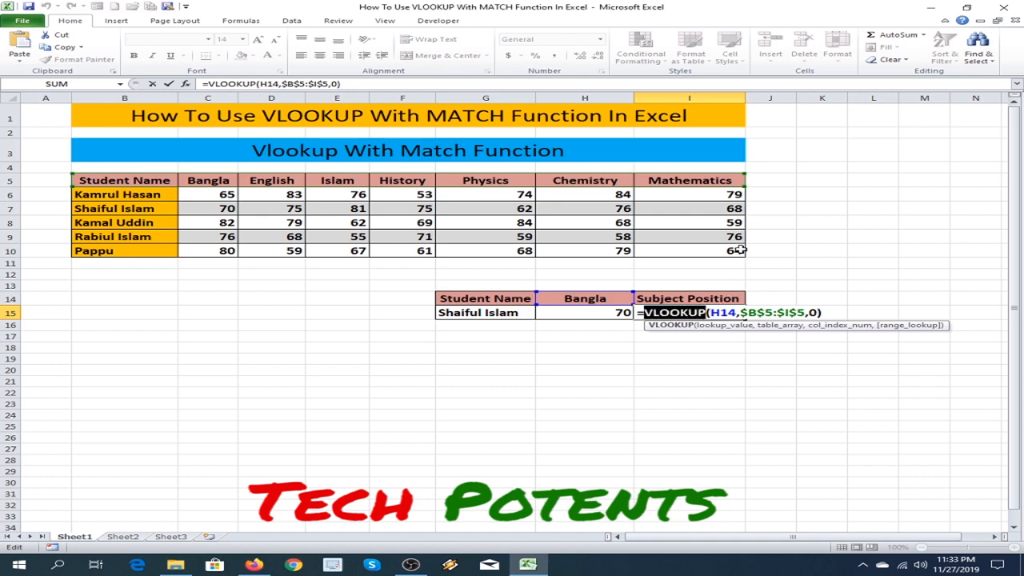
pyautogui.write('Match')
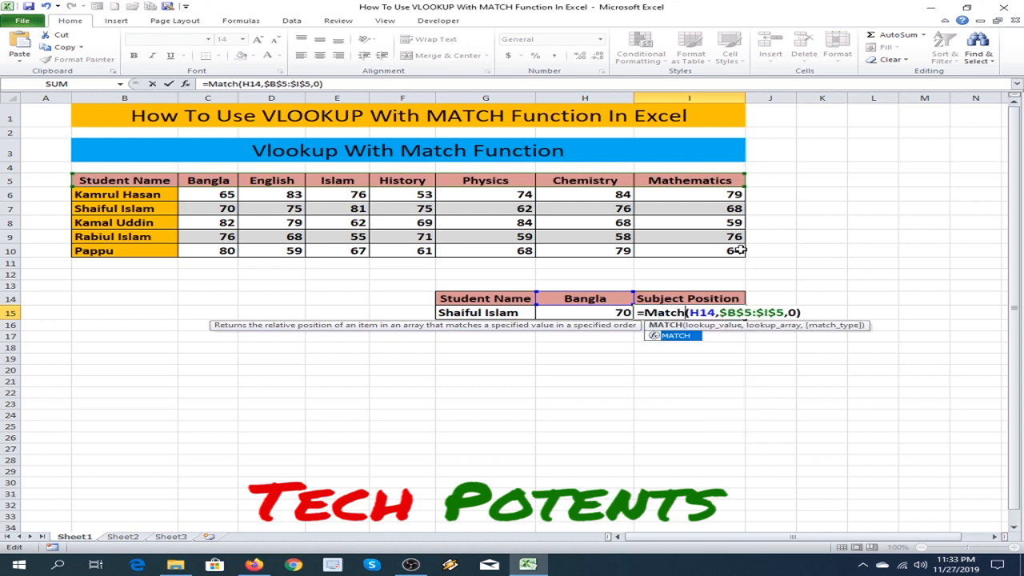
pyautogui.press('Return')
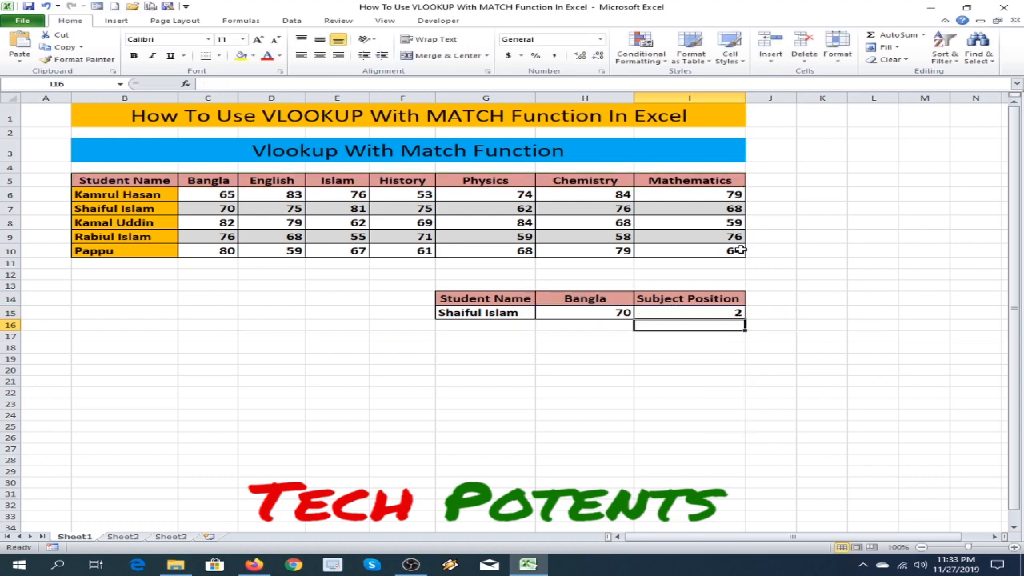
# Check the subject position in I15 against where the Bangla column sits in the table's header row, counting from Student Name.
pyautogui.click(721, 311)
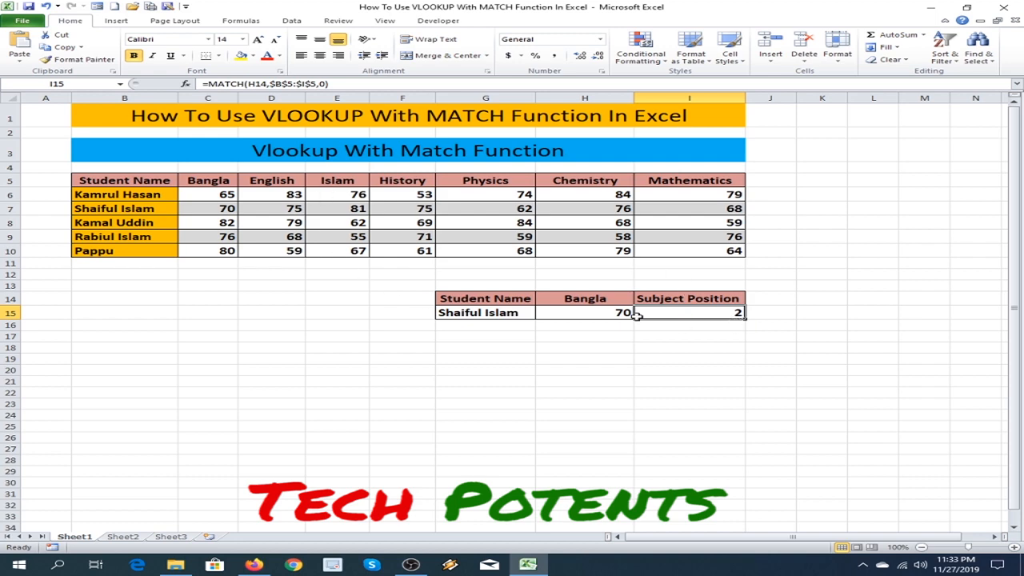
pyautogui.click(585, 298)
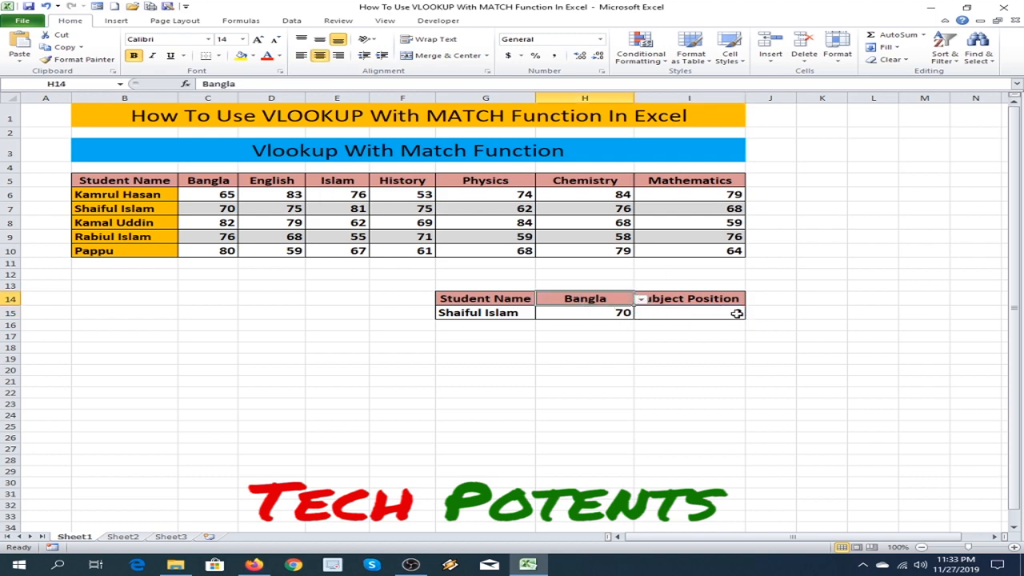
pyautogui.click(206, 182)
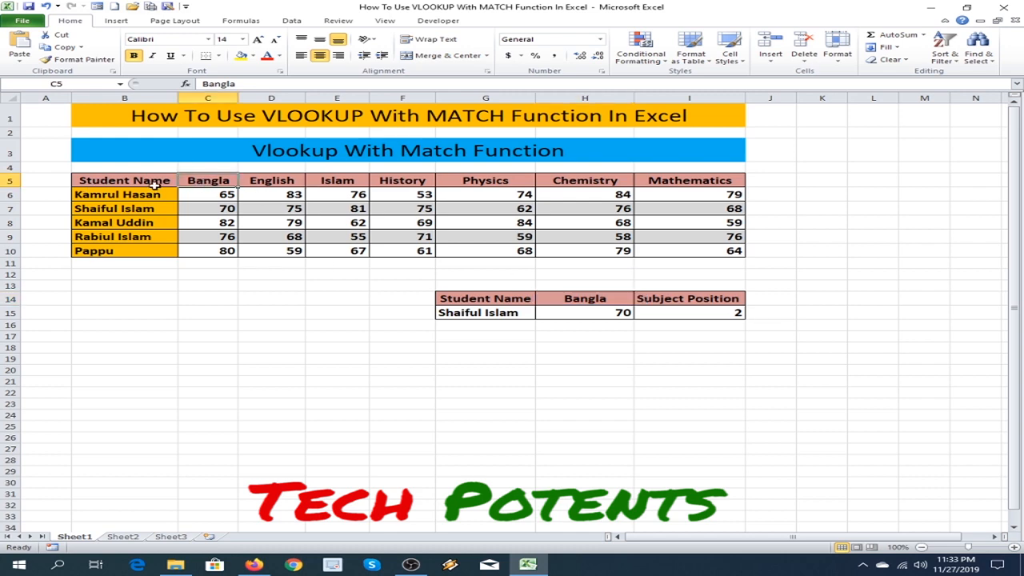
pyautogui.click(120, 182)
pyautogui.click(203, 182)
# Choose the student from row 8 as the lookup name in G15 and inspect the formulas in H15 and I15.
pyautogui.click(495, 313)
pyautogui.click(543, 314)
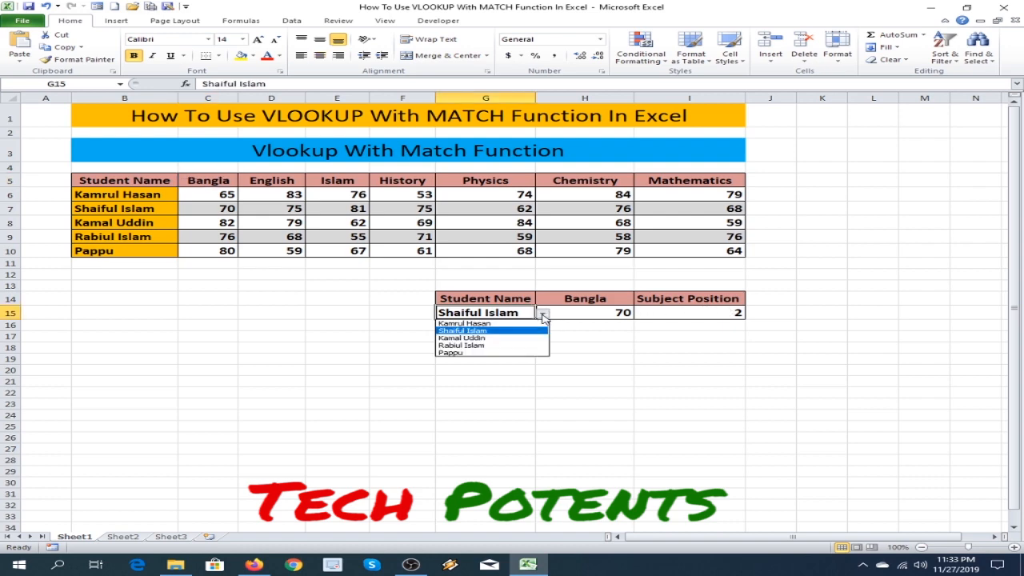
pyautogui.click(465, 339)
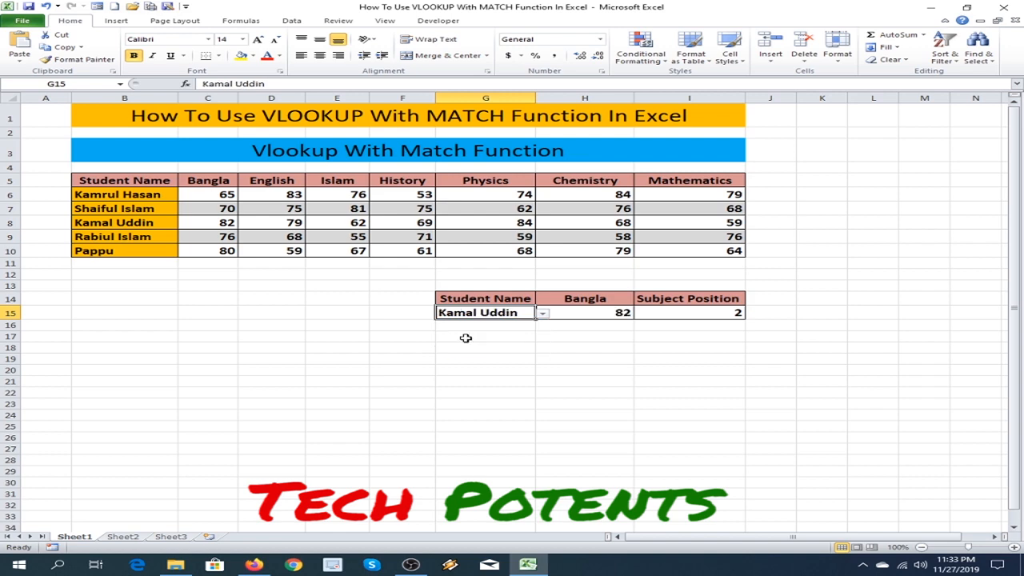
pyautogui.click(625, 312)
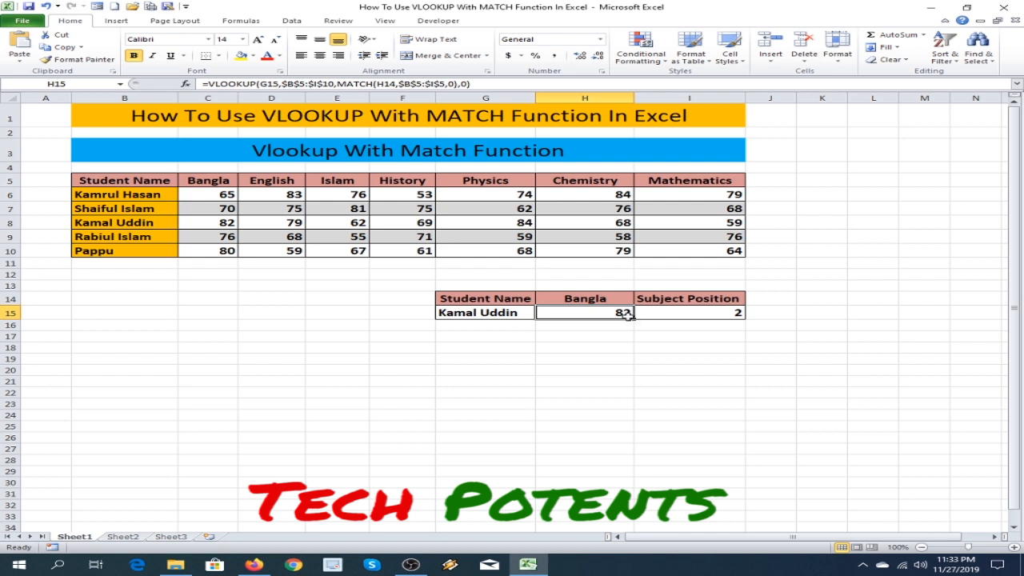
pyautogui.click(700, 314)
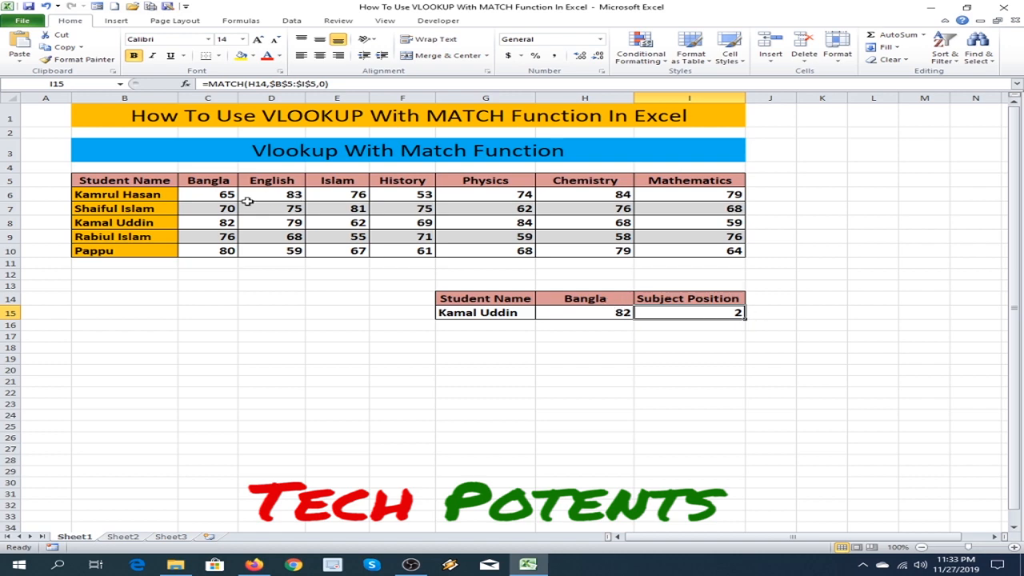
# Set the subject in H14 to Chemistry and compare the returned mark with the student's record in row 8.
pyautogui.click(630, 299)
pyautogui.click(641, 300)
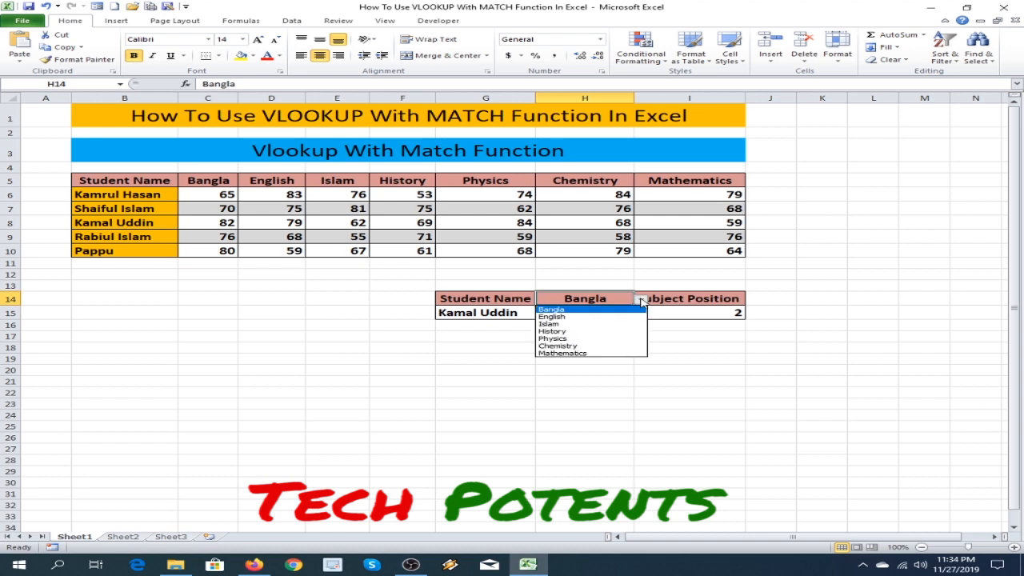
pyautogui.click(578, 347)
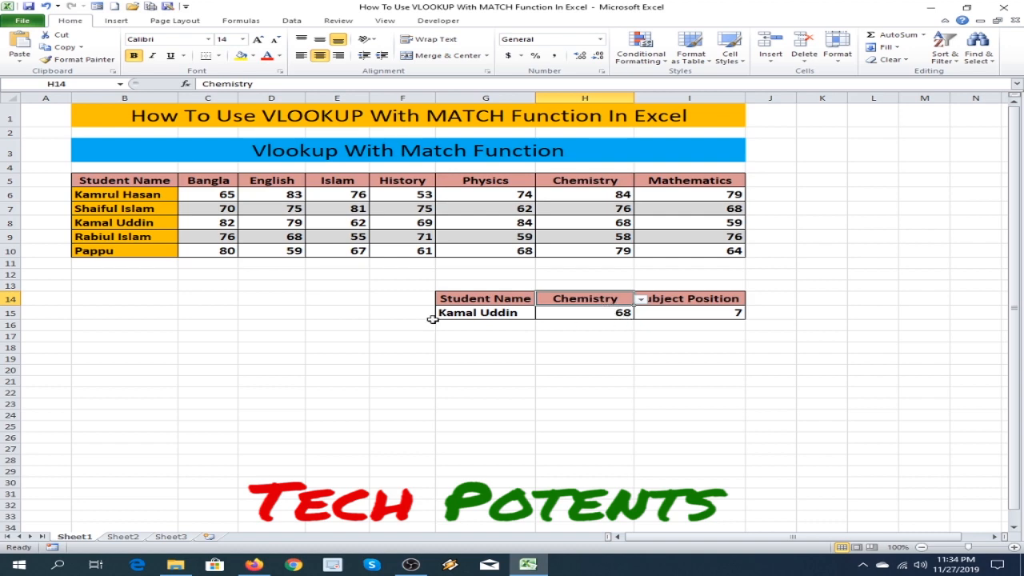
pyautogui.click(6, 223)
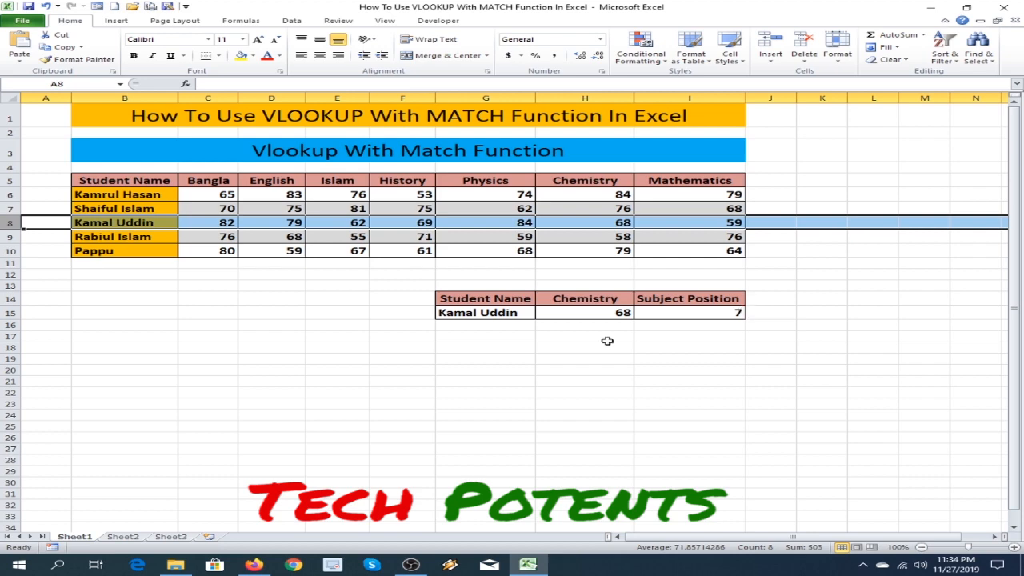
pyautogui.click(541, 349)
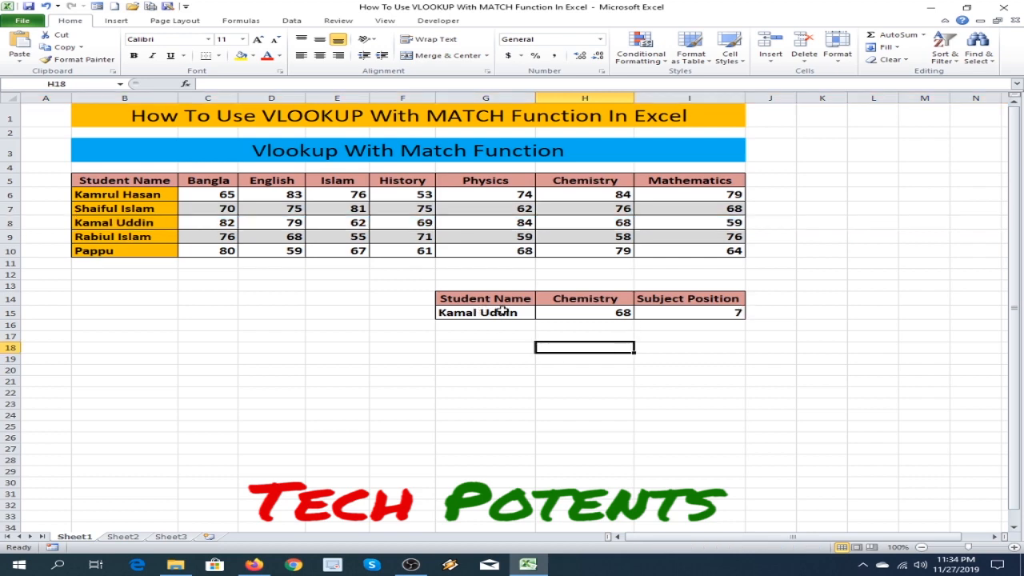
# Set the subject in H14 to English and highlight row 8 to compare the returned mark with the student's record.
pyautogui.click(616, 299)
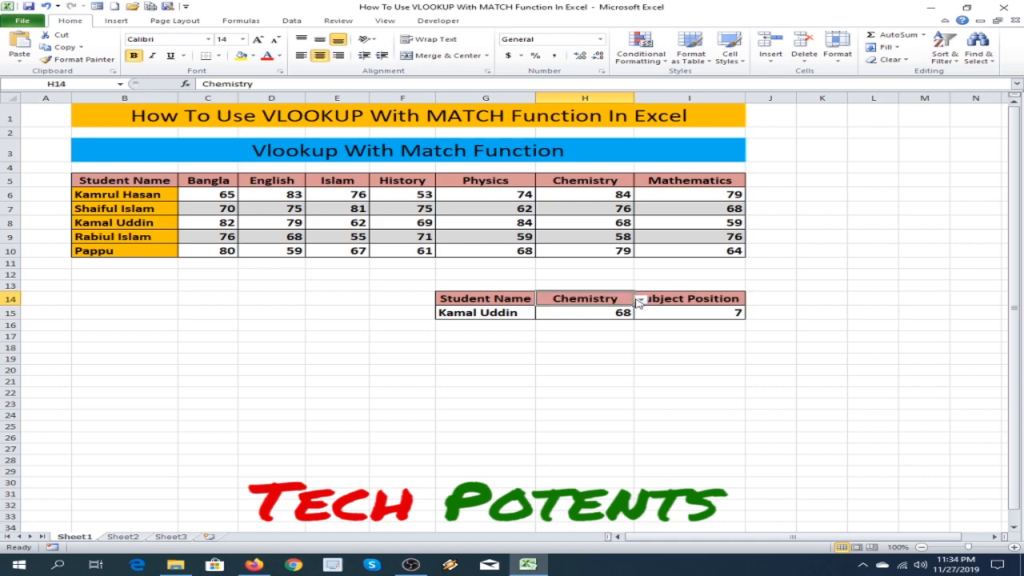
pyautogui.click(640, 300)
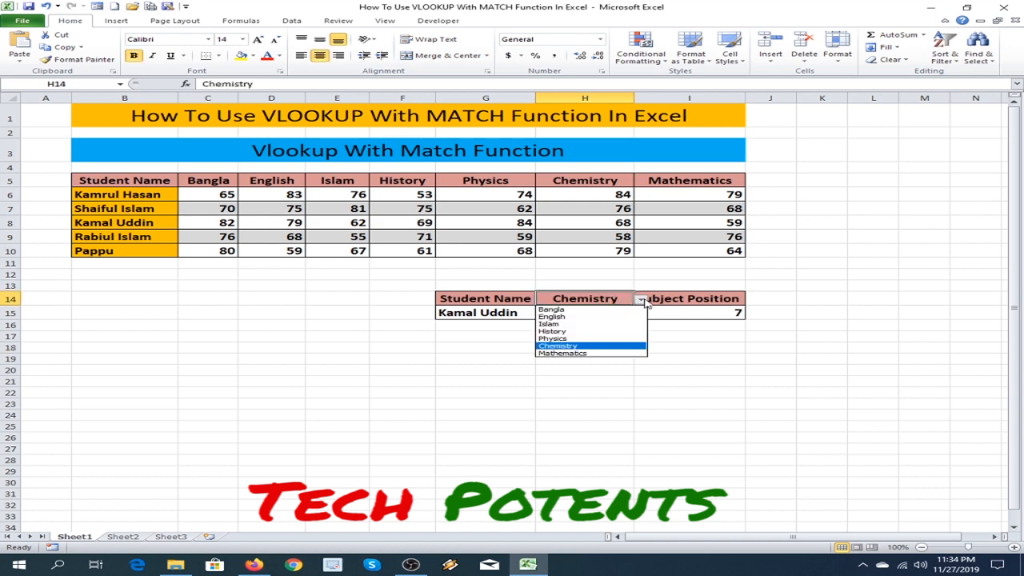
pyautogui.click(566, 317)
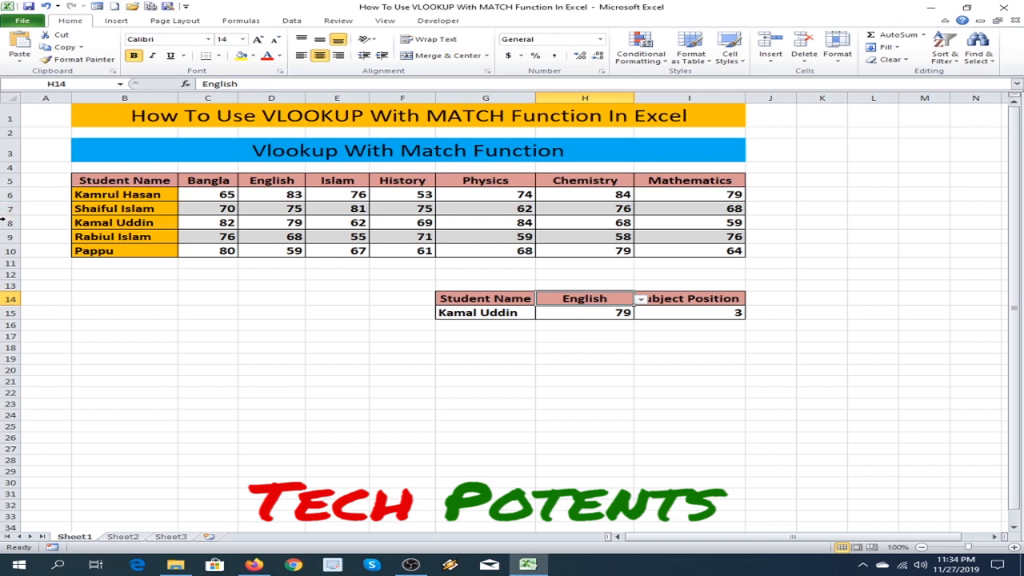
pyautogui.click(8, 222)
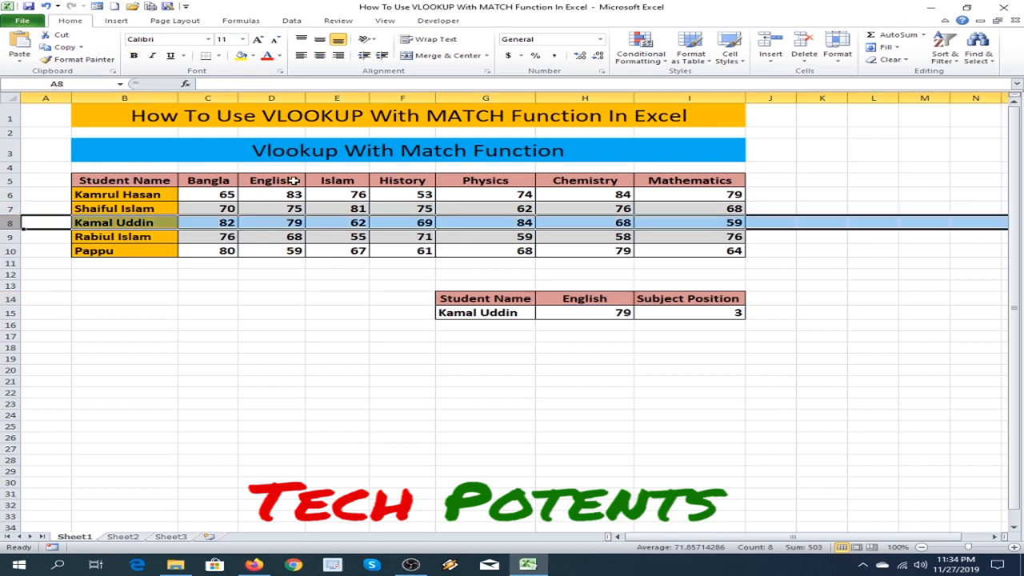